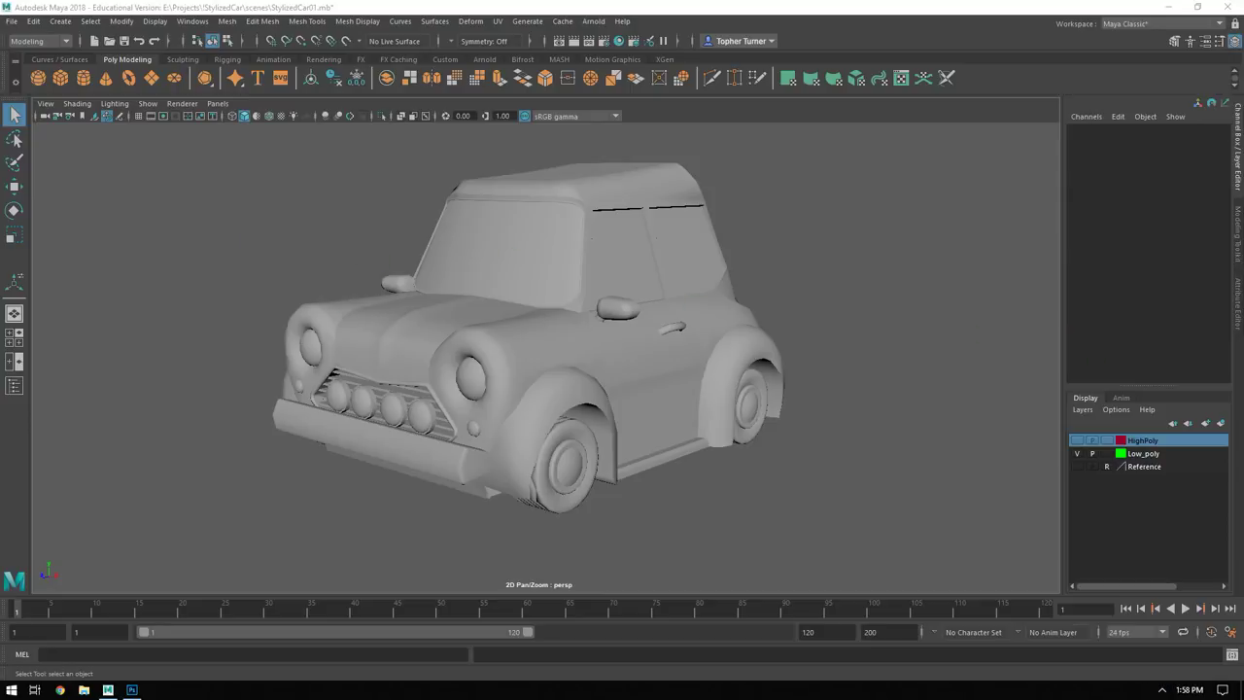
Open the Outliner and marquee-select all thirteen _low parts of the car
{"action": "left_click_drag", "start_coordinate": [247, 304], "coordinate": [567, 461], "text": "alt"}
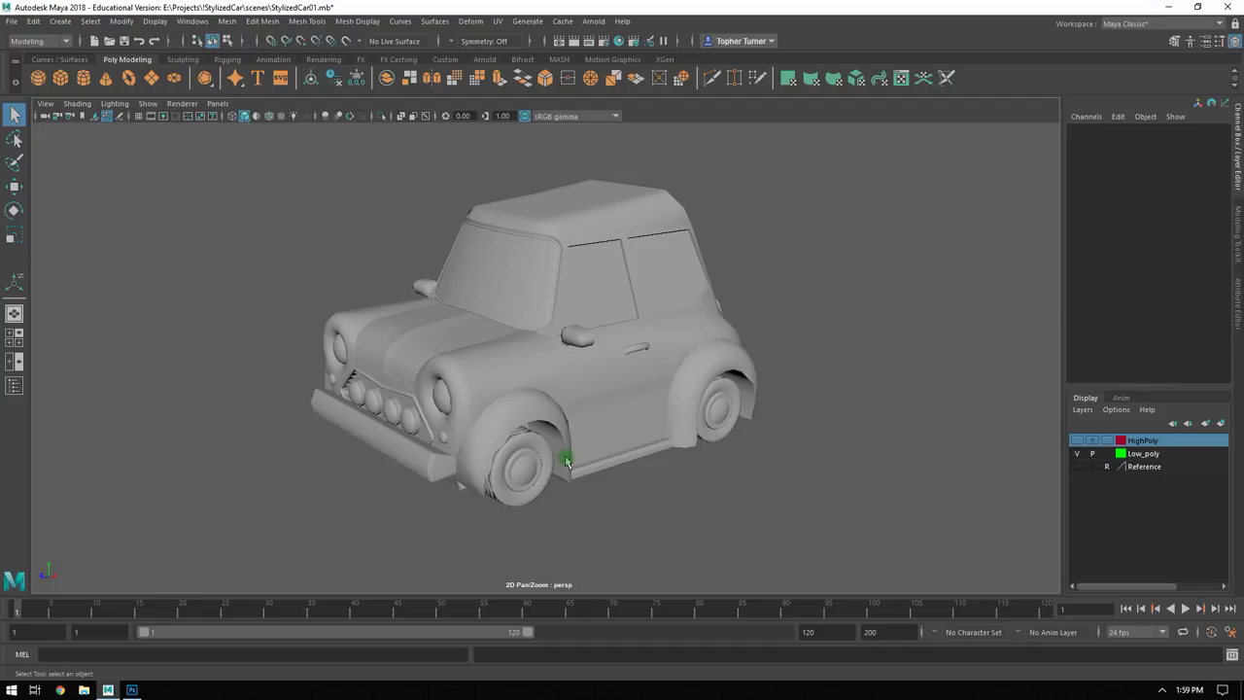
{"action": "left_click_drag", "start_coordinate": [389, 253], "coordinate": [480, 311], "text": "alt"}
{"action": "left_click_drag", "start_coordinate": [494, 358], "coordinate": [613, 369], "text": "alt"}
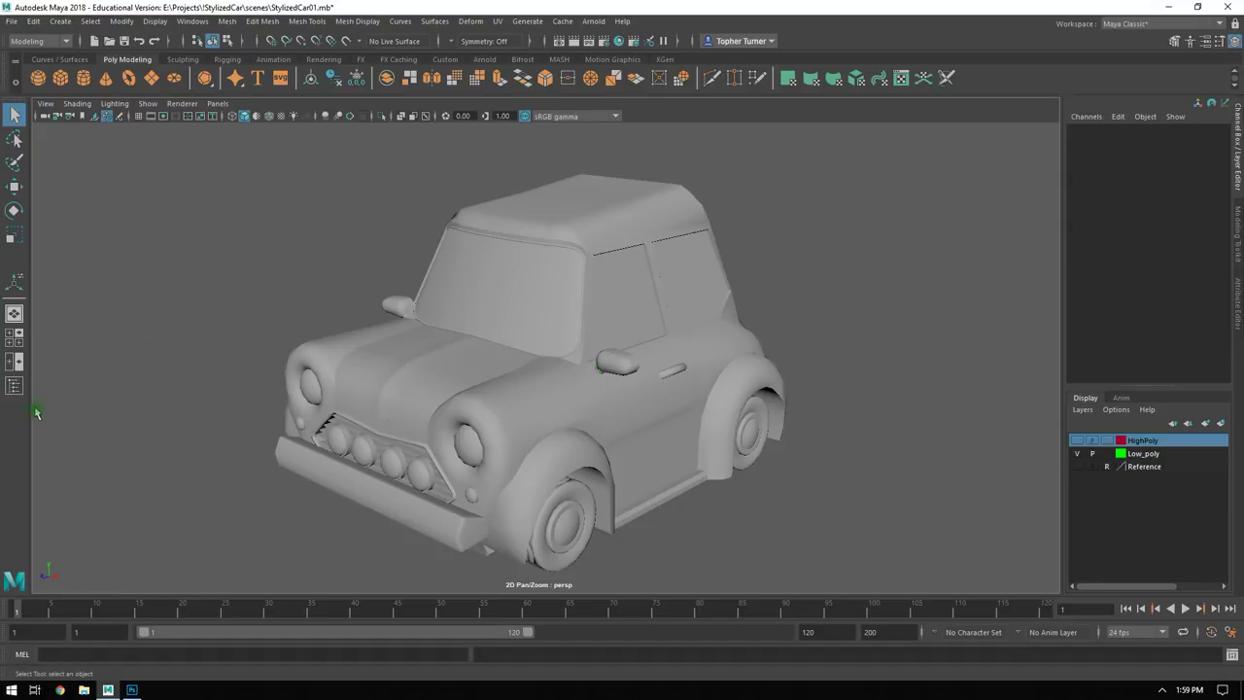
{"action": "left_click", "coordinate": [14, 386]}
{"action": "left_click_drag", "start_coordinate": [368, 167], "coordinate": [939, 566]}
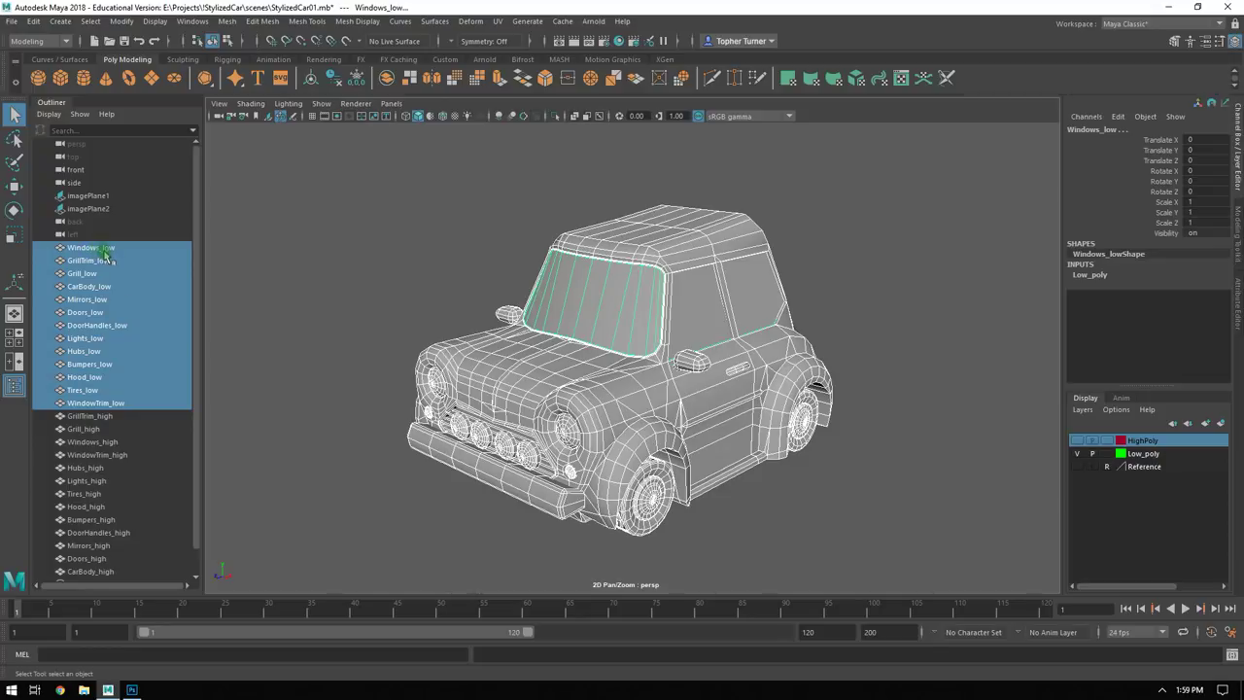
{"action": "left_click", "coordinate": [1076, 440]}
{"action": "left_click", "coordinate": [1076, 453]}
{"action": "left_click_drag", "start_coordinate": [314, 163], "coordinate": [285, 228]}
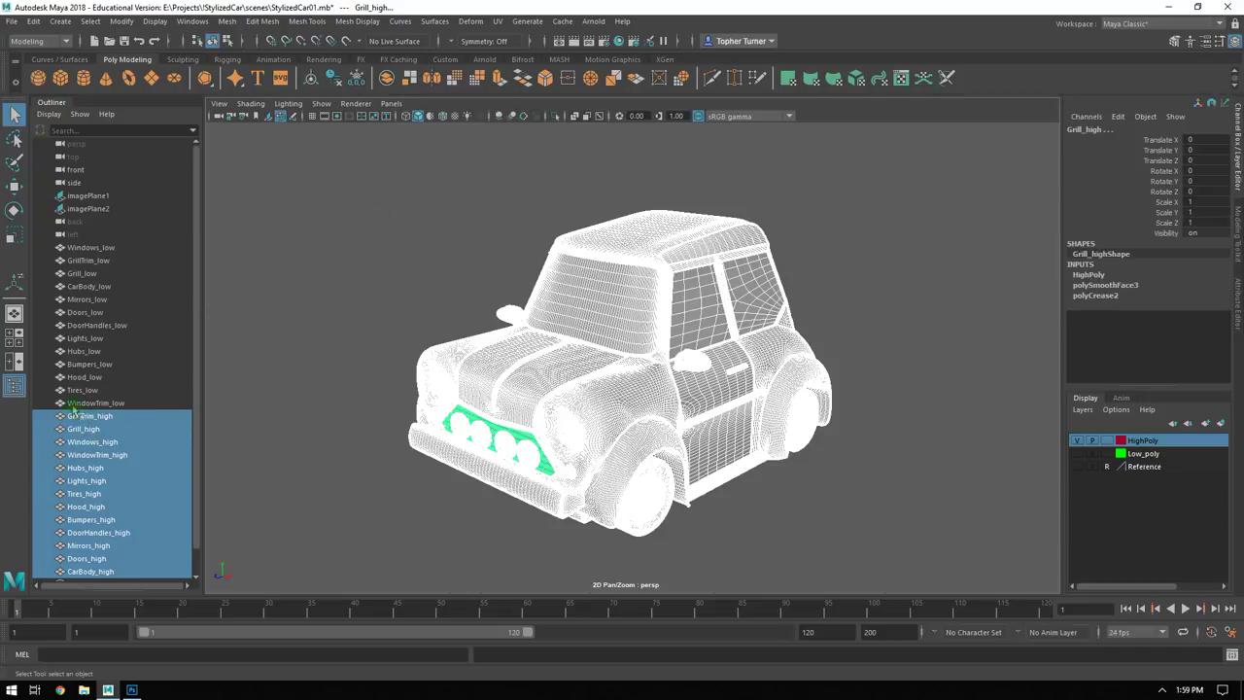
{"action": "left_click_drag", "start_coordinate": [315, 232], "coordinate": [822, 571]}
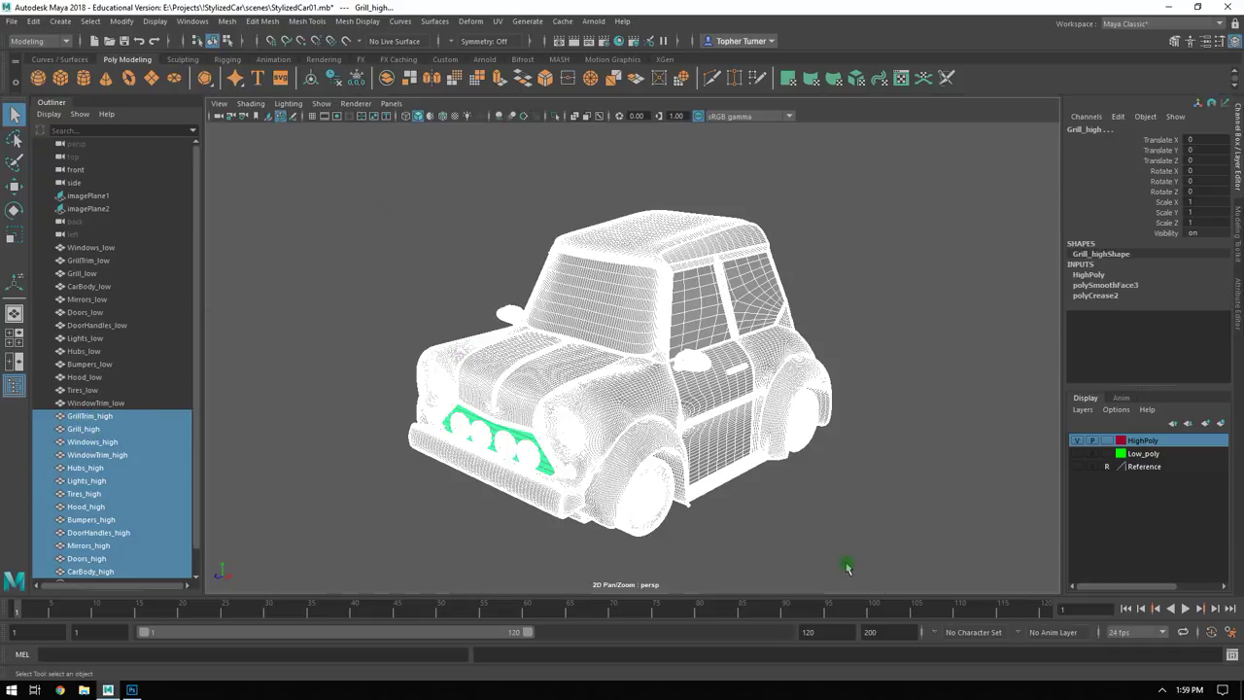
{"action": "left_click", "coordinate": [1076, 453]}
{"action": "left_click", "coordinate": [1076, 441]}
{"action": "left_click_drag", "start_coordinate": [884, 170], "coordinate": [411, 572]}
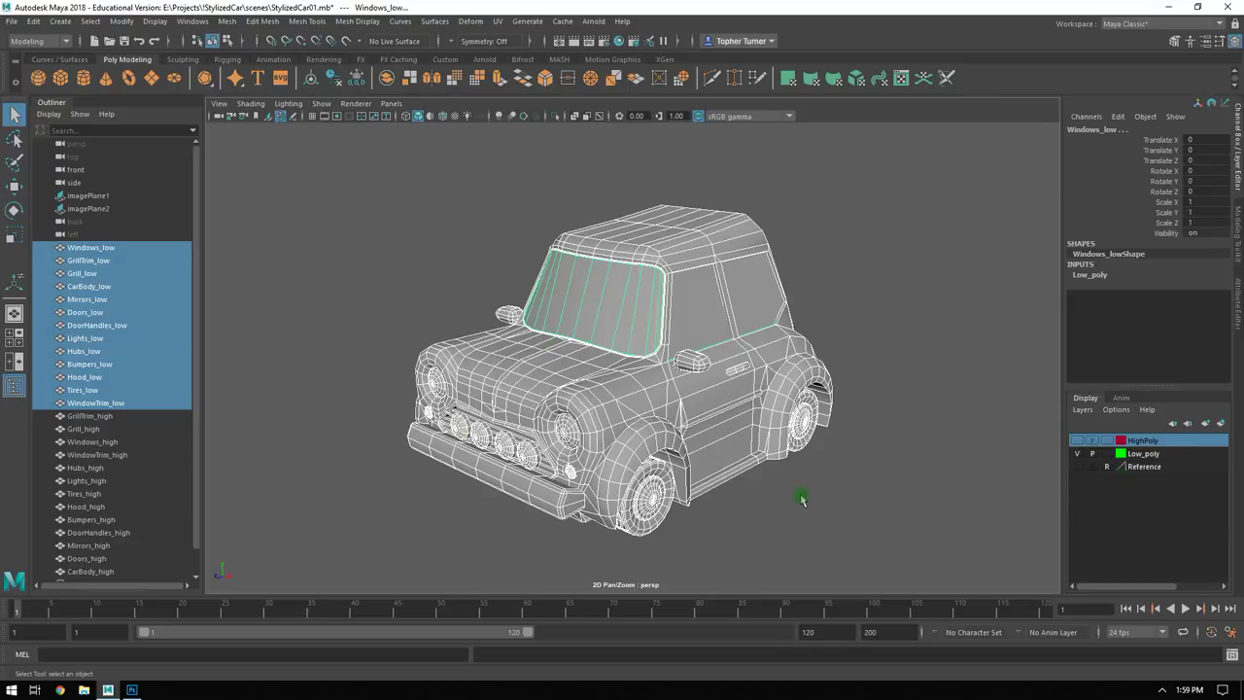
Close the Outliner and orbit to a front three-quarter view of the car
{"action": "left_click", "coordinate": [14, 386]}
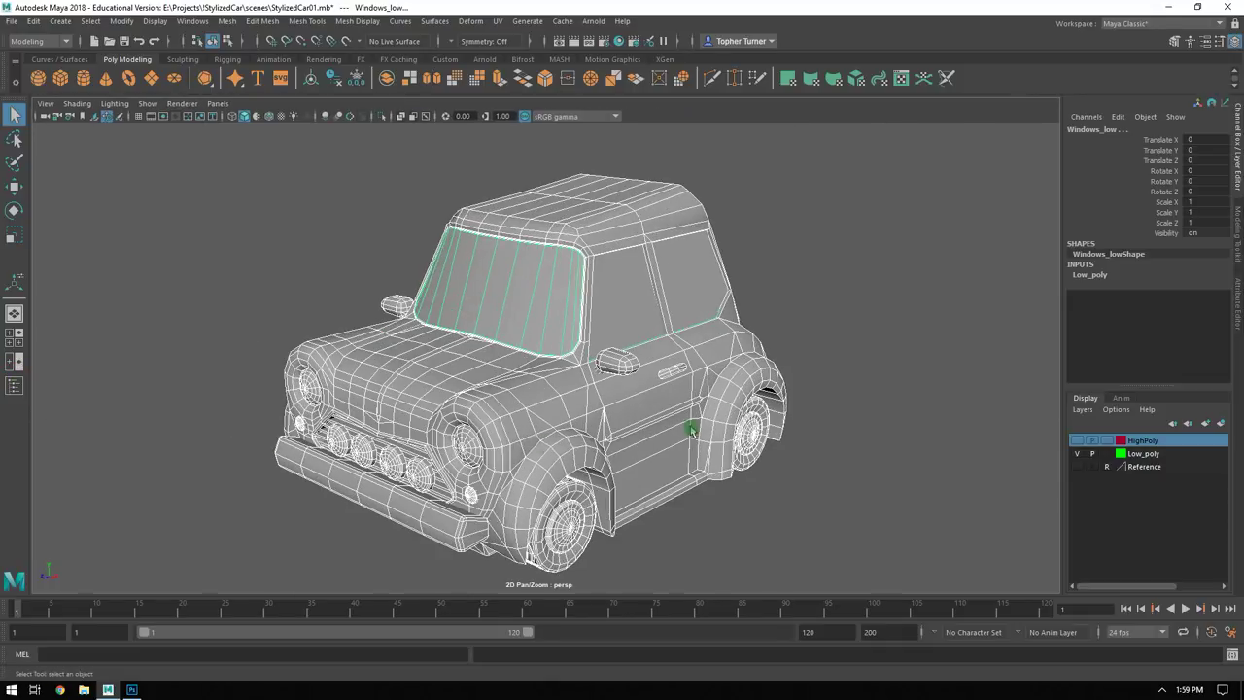
{"action": "left_click_drag", "start_coordinate": [583, 442], "coordinate": [664, 426], "text": "alt"}
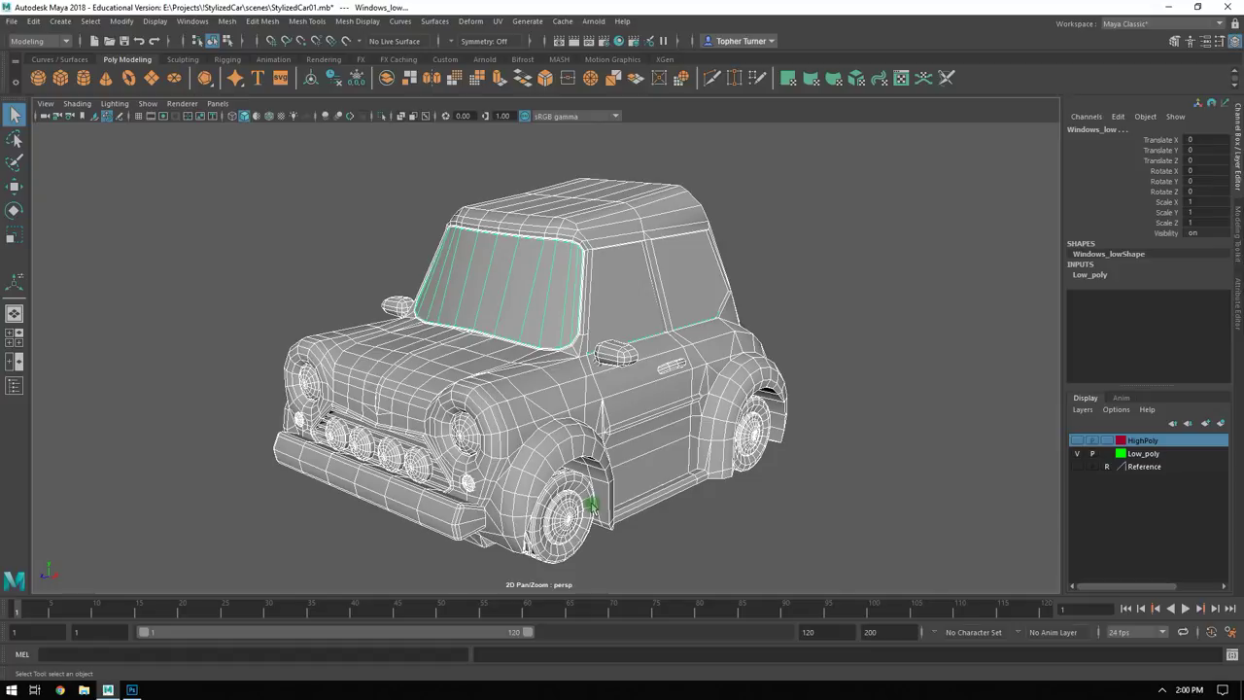
{"action": "left_click_drag", "start_coordinate": [410, 347], "coordinate": [584, 370], "text": "alt"}
{"action": "left_click_drag", "start_coordinate": [655, 356], "coordinate": [500, 350], "text": "alt"}
{"action": "left_click_drag", "start_coordinate": [622, 374], "coordinate": [484, 364], "text": "alt"}
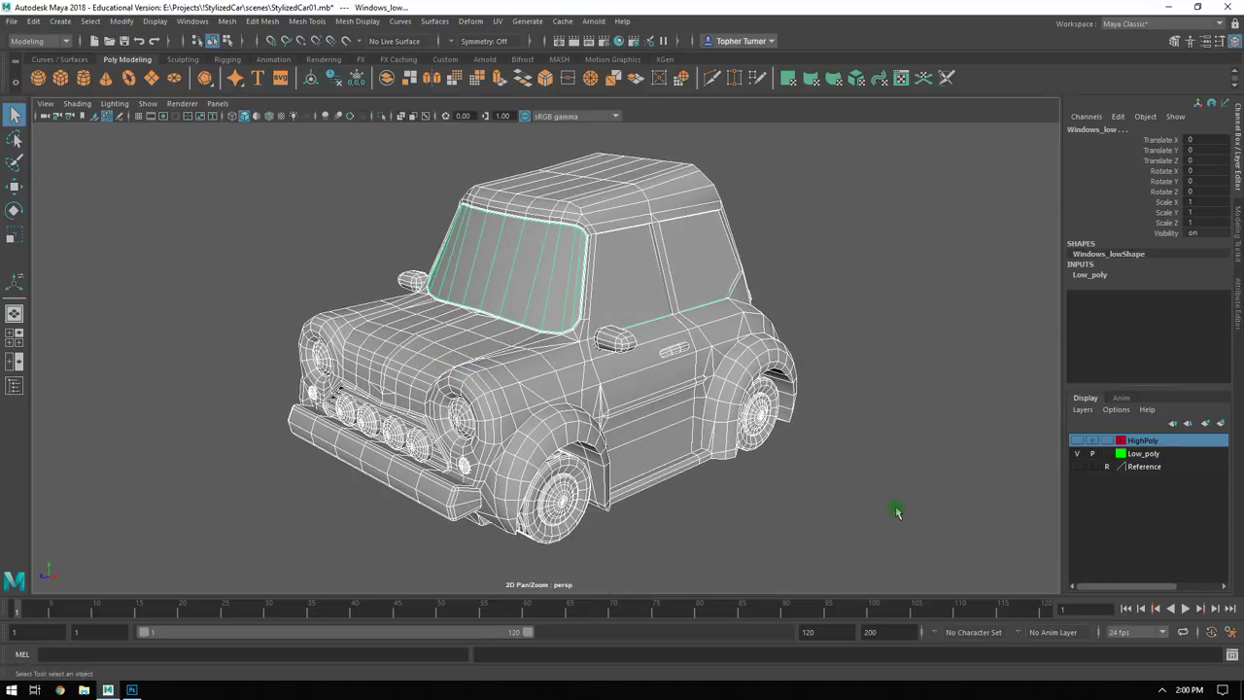
Turn off the wireframe overlay, add Lights_low to the windows, and isolate them with Ctrl+1
{"action": "key", "text": "5"}
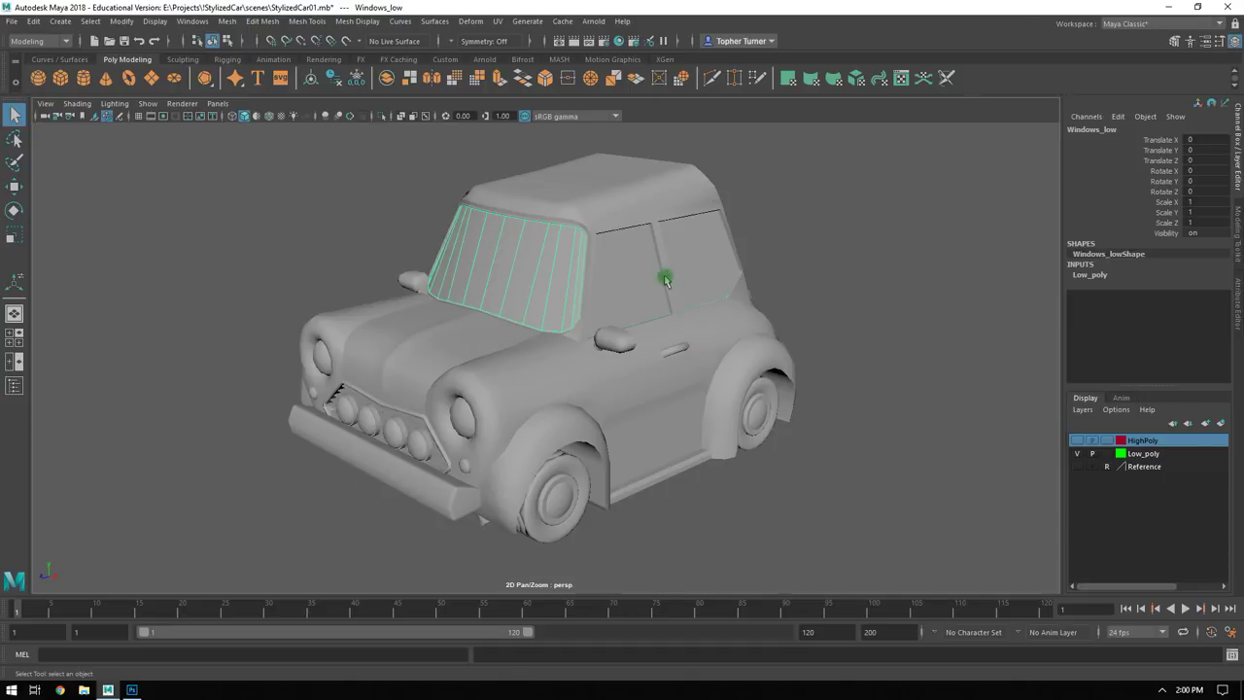
{"action": "left_click_drag", "start_coordinate": [698, 309], "coordinate": [861, 314], "text": "alt"}
{"action": "left_click", "coordinate": [492, 365], "text": "shift"}
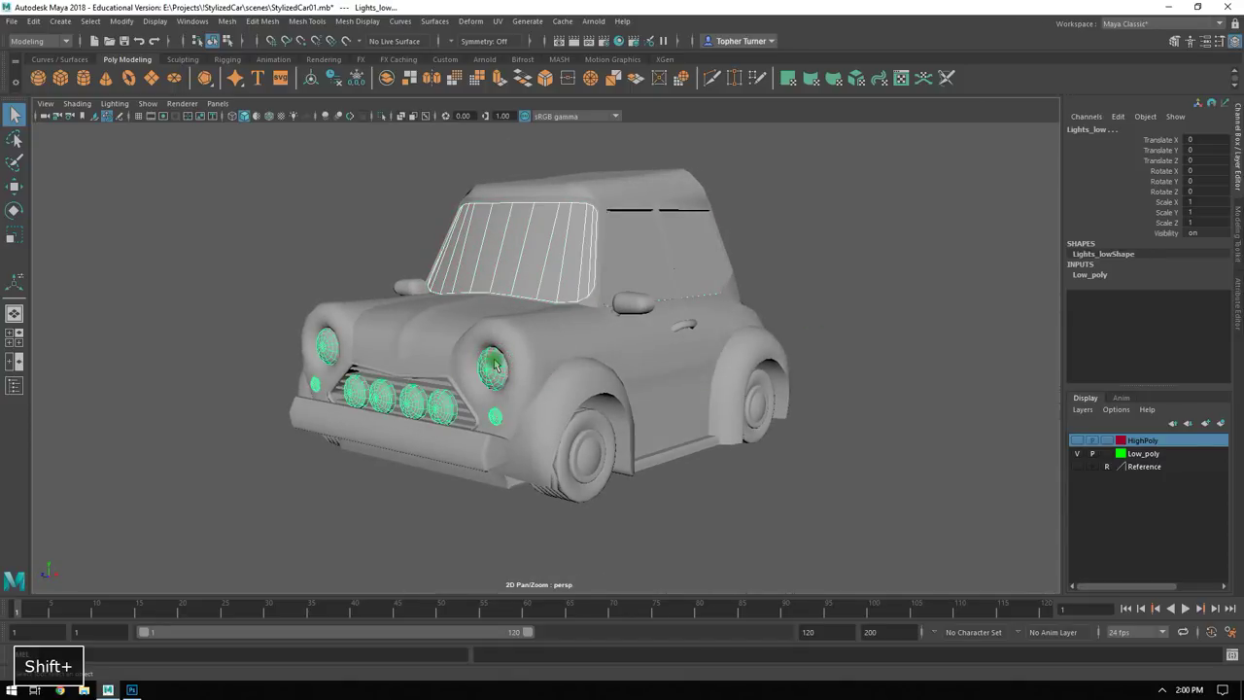
{"action": "left_click_drag", "start_coordinate": [525, 416], "coordinate": [495, 377], "text": "alt"}
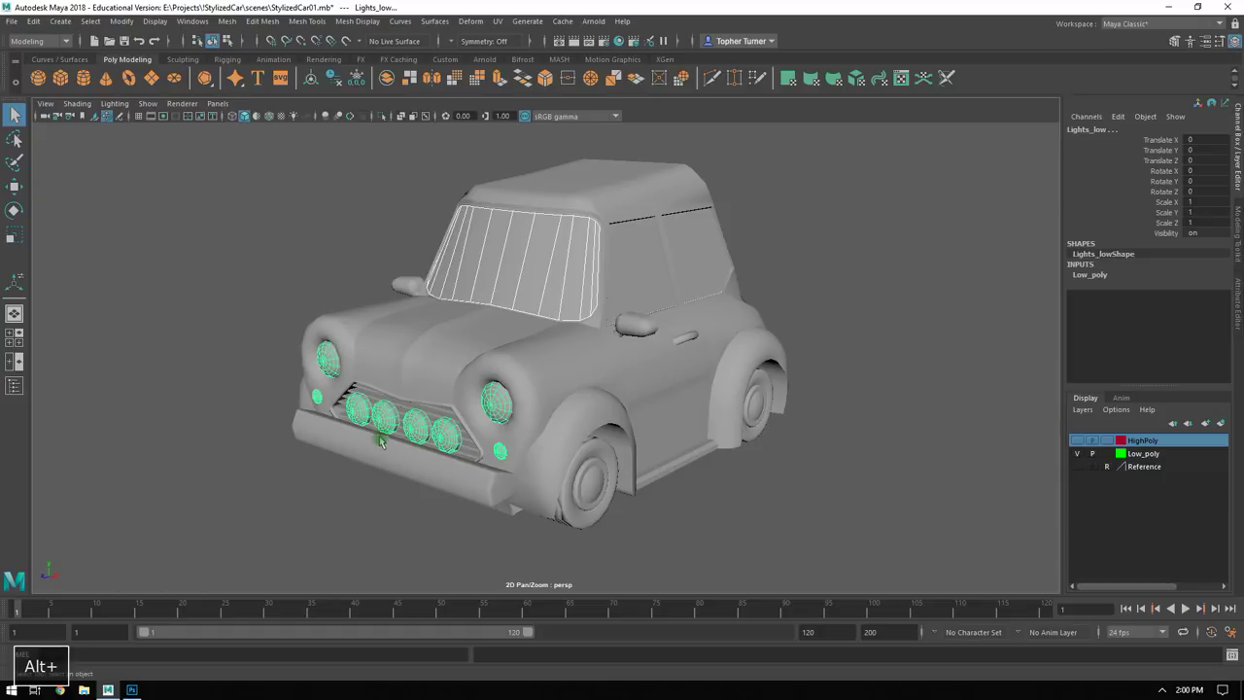
{"action": "left_click_drag", "start_coordinate": [518, 458], "coordinate": [620, 400]}
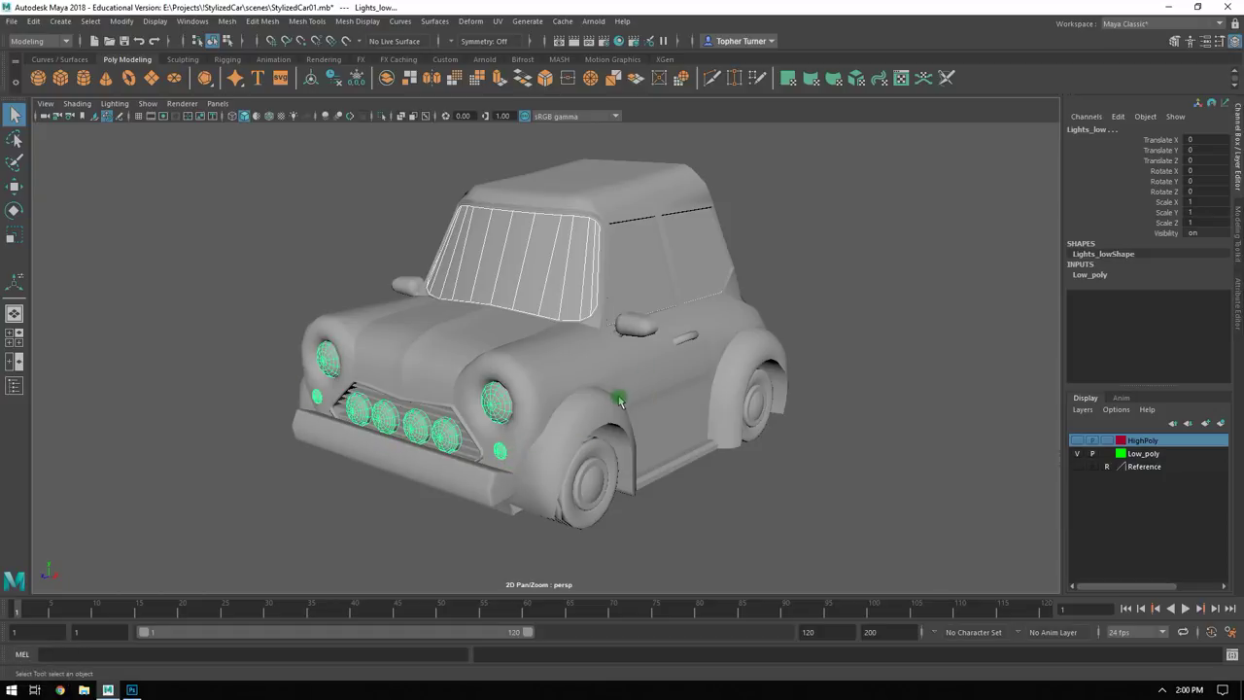
{"action": "key", "text": "ctrl+1"}
Orbit and pan around the isolated windows and lights to see them from the rear
{"action": "left_click_drag", "start_coordinate": [628, 408], "coordinate": [768, 428], "text": "alt"}
{"action": "left_click_drag", "start_coordinate": [632, 439], "coordinate": [678, 415], "text": "alt"}
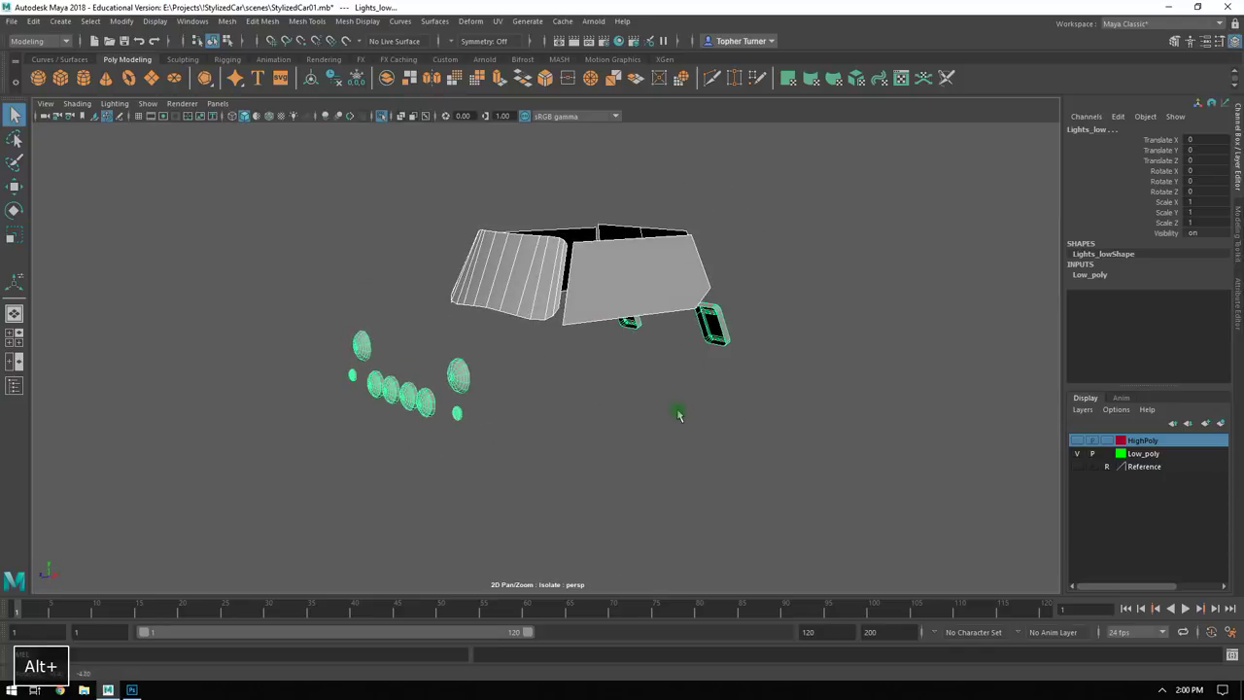
{"action": "middle_click_drag", "start_coordinate": [703, 373], "coordinate": [742, 397], "text": "alt"}
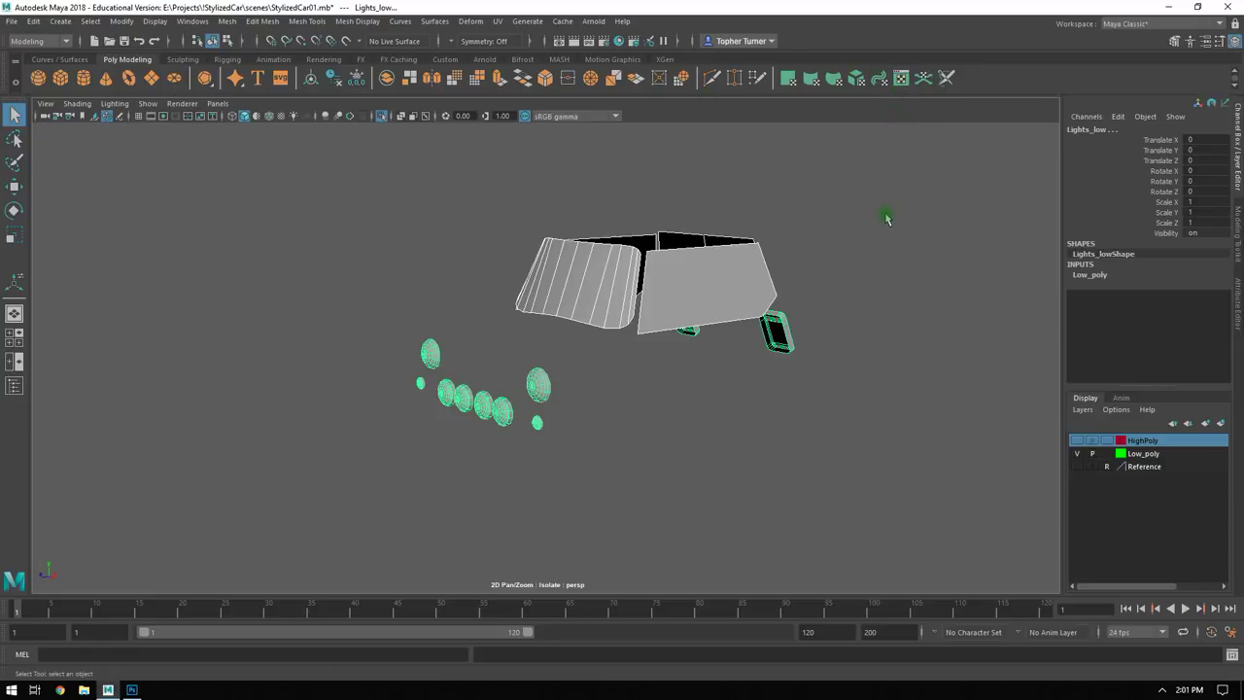
{"action": "left_click", "coordinate": [905, 85]}
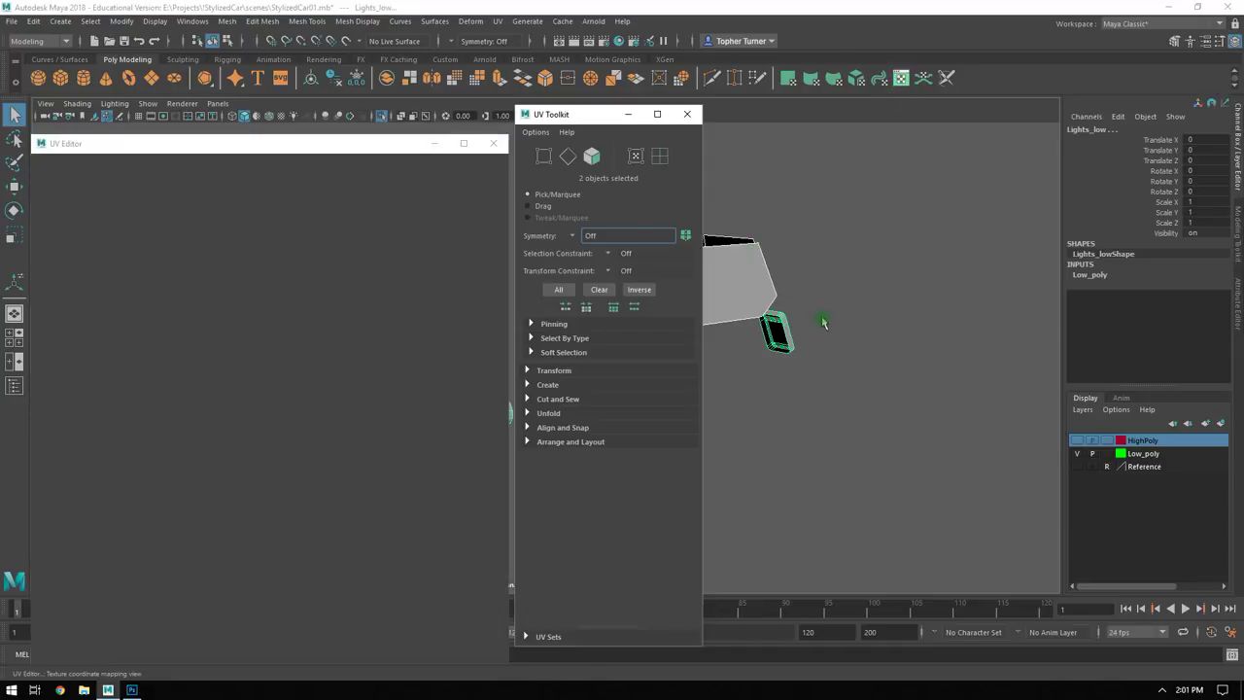
{"action": "left_click_drag", "start_coordinate": [823, 323], "coordinate": [855, 348], "text": "alt"}
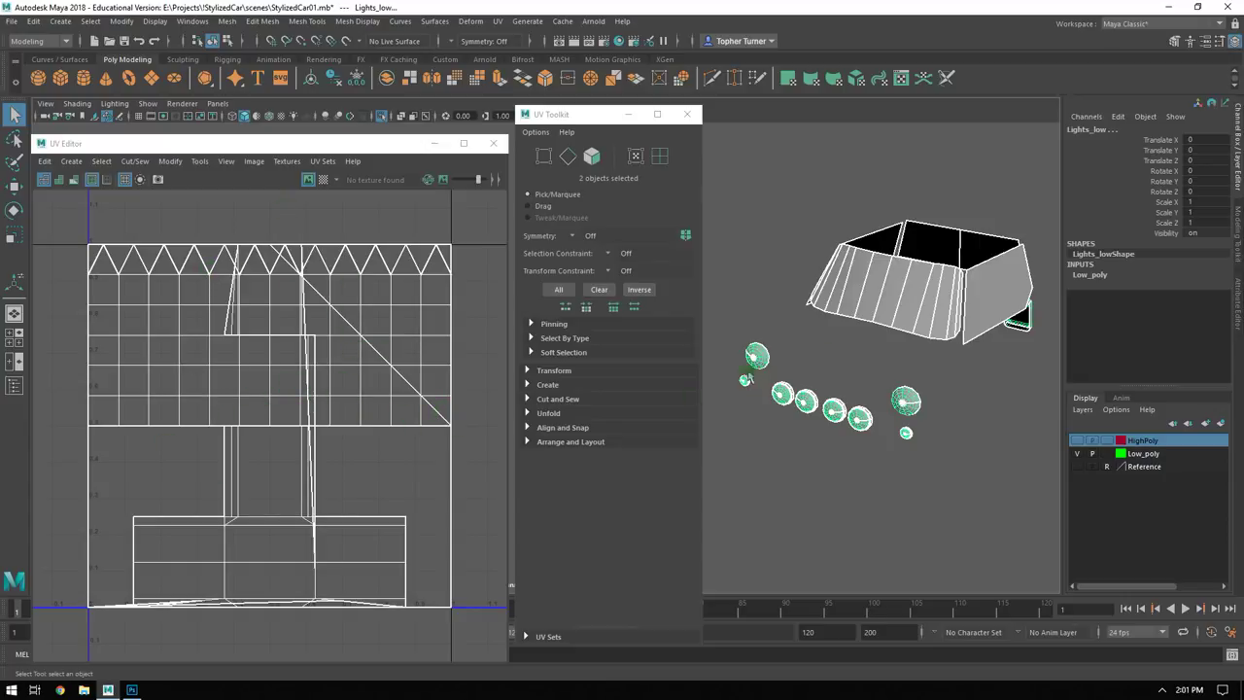
{"action": "right_click_drag", "start_coordinate": [248, 231], "coordinate": [166, 244], "text": "alt"}
{"action": "right_click_drag", "start_coordinate": [327, 506], "coordinate": [205, 391], "text": "alt"}
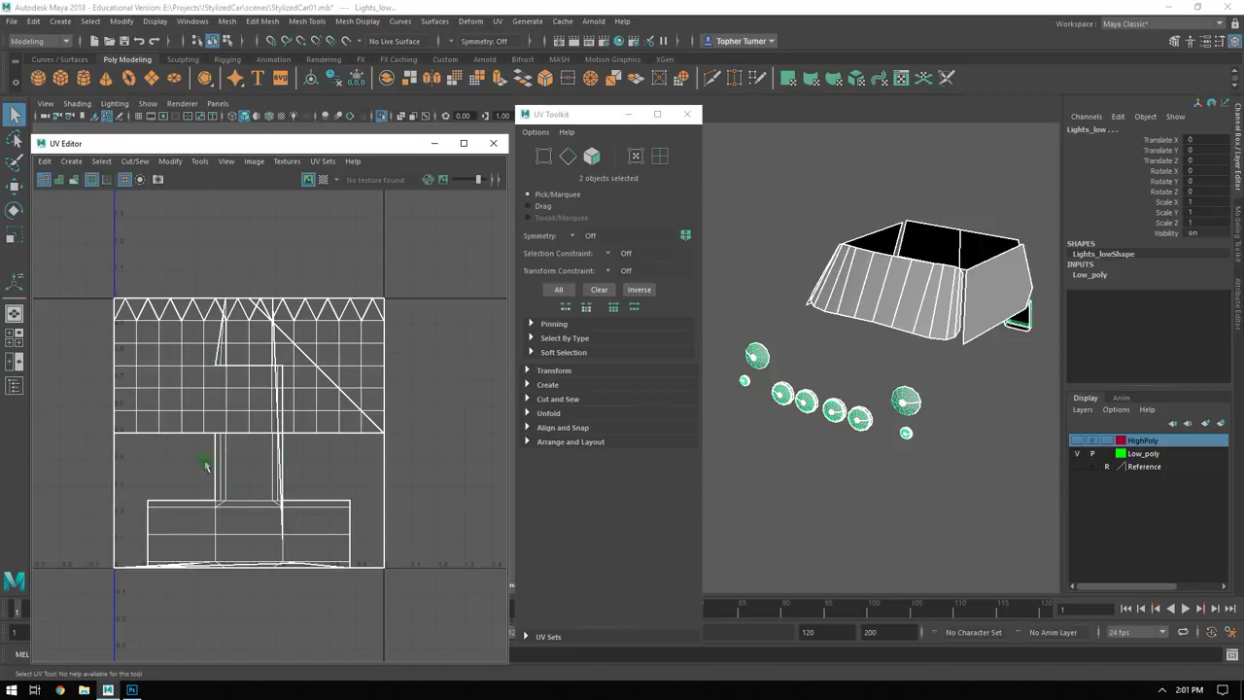
{"action": "left_click_drag", "start_coordinate": [939, 425], "coordinate": [865, 328], "text": "alt"}
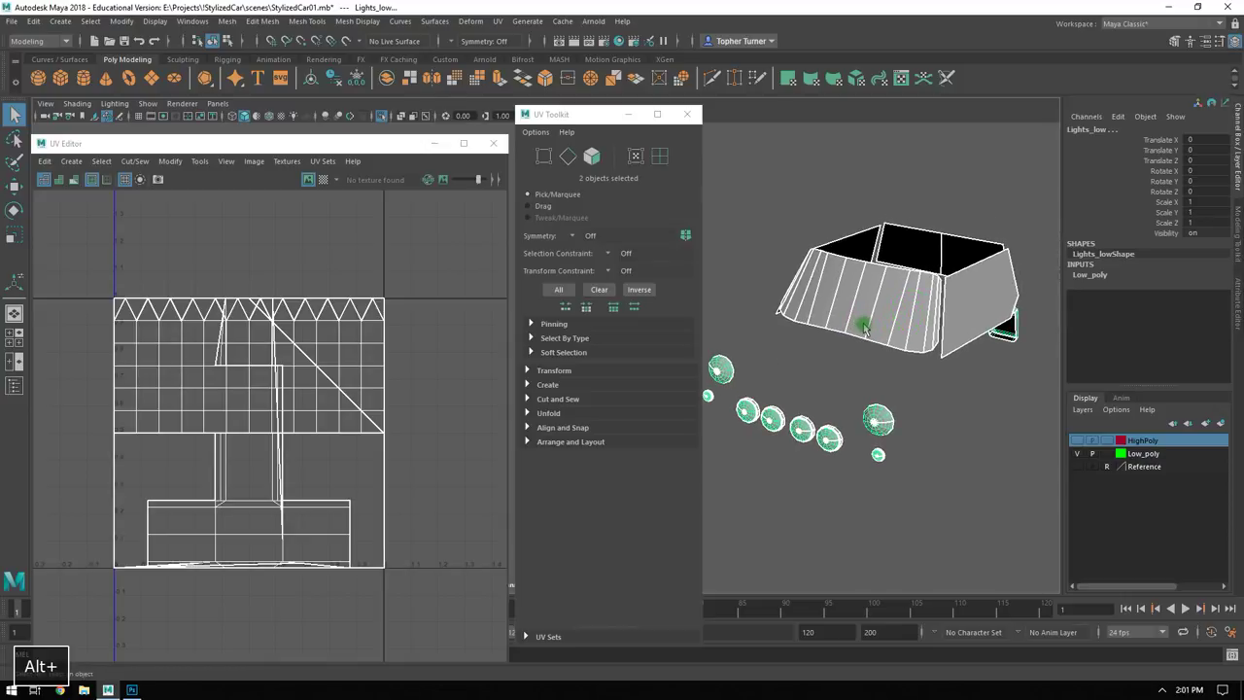
{"action": "left_click", "coordinate": [687, 114]}
{"action": "left_click", "coordinate": [497, 145]}
{"action": "left_click_drag", "start_coordinate": [810, 224], "coordinate": [710, 286], "text": "alt"}
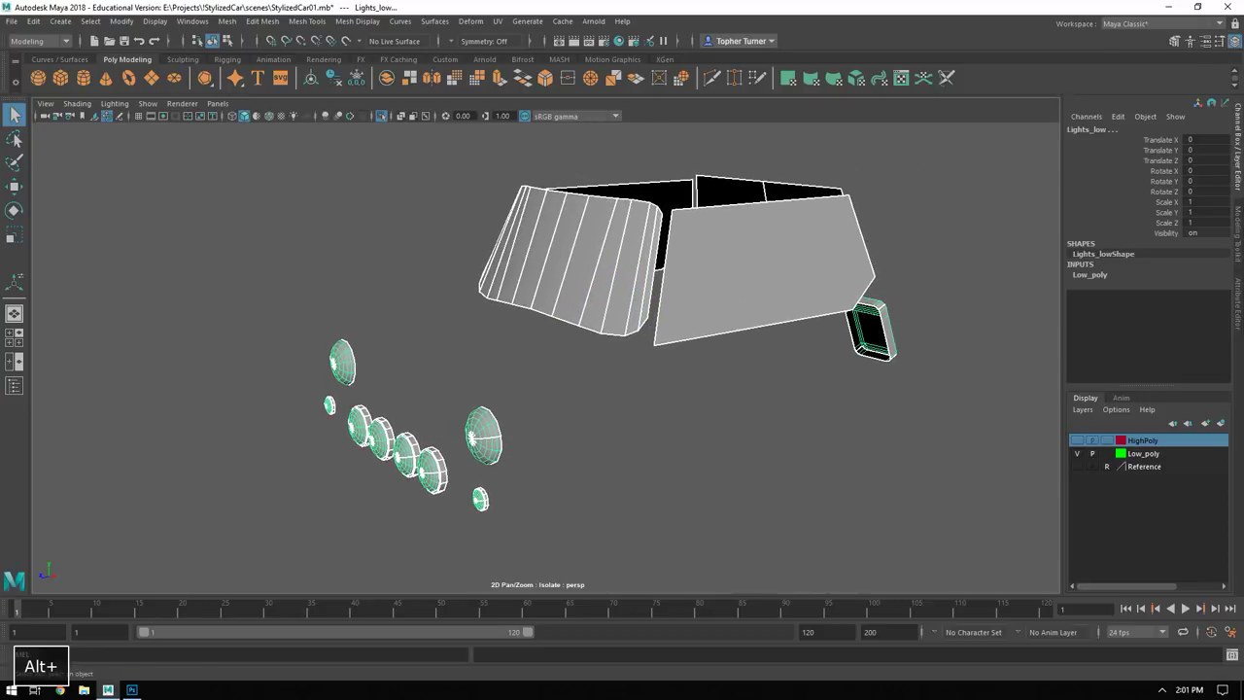
{"action": "left_click_drag", "start_coordinate": [539, 334], "coordinate": [592, 286], "text": "alt"}
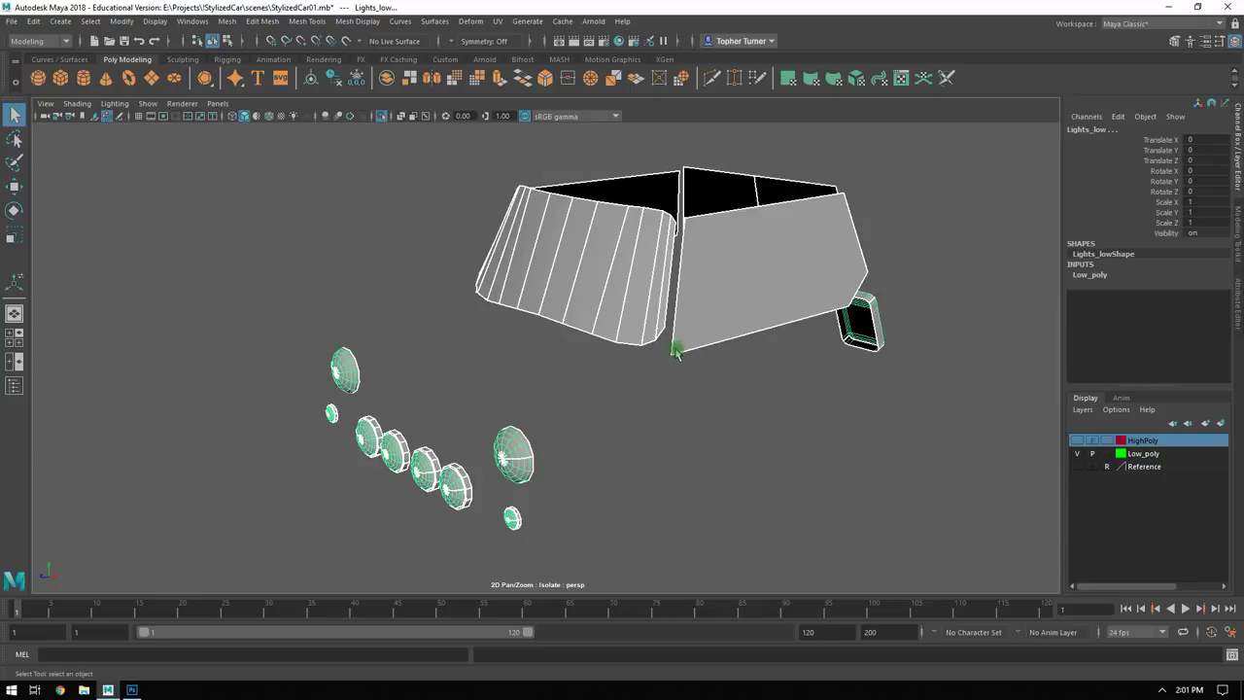
{"action": "right_click", "coordinate": [588, 245]}
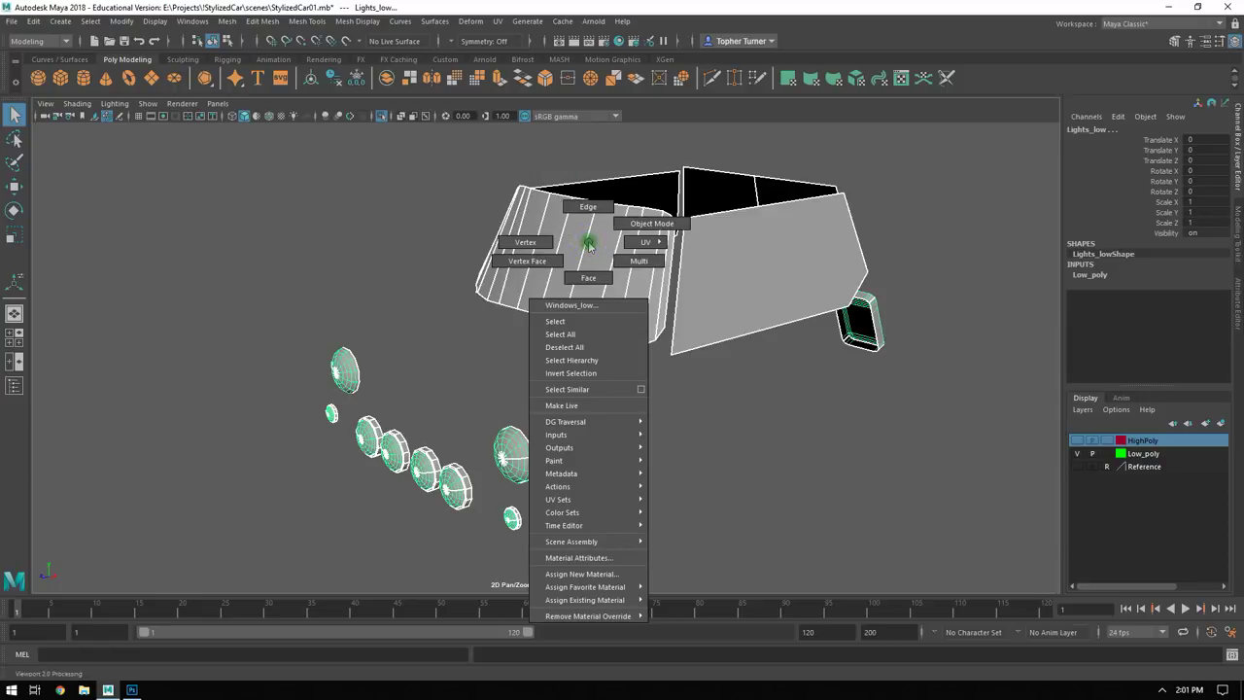
Assign a new Blinn material, blinn1, to the windows and lights
{"action": "left_click", "coordinate": [583, 576]}
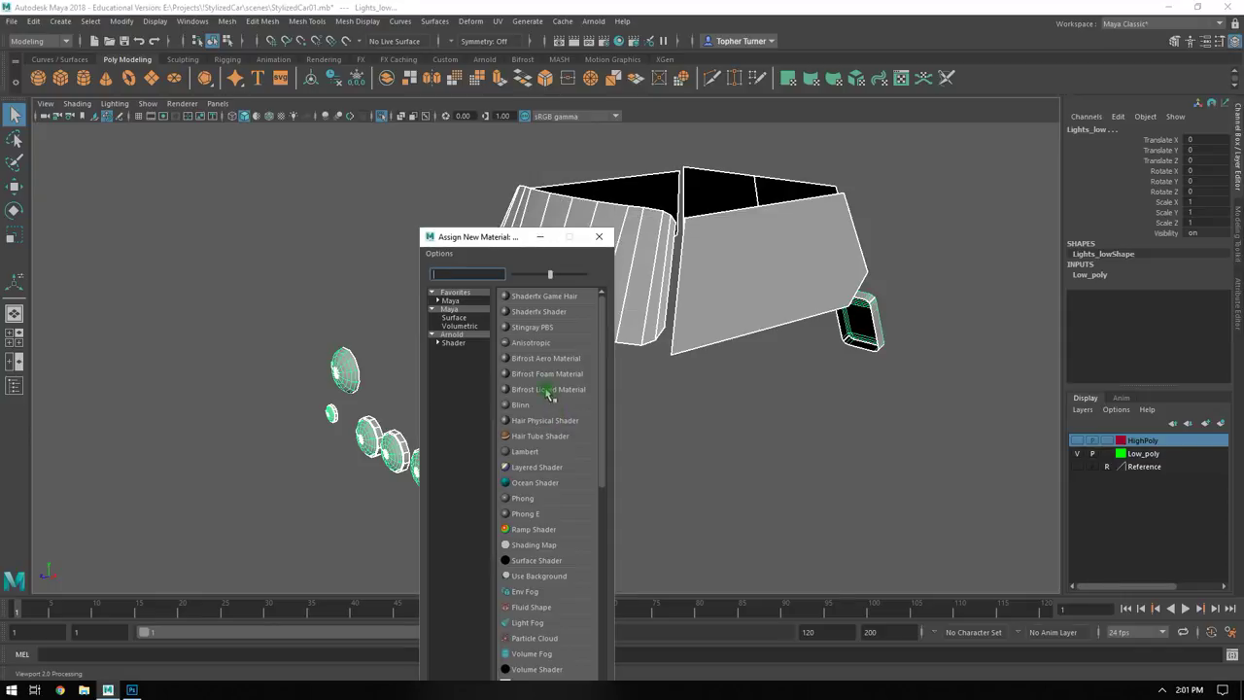
{"action": "left_click", "coordinate": [518, 405]}
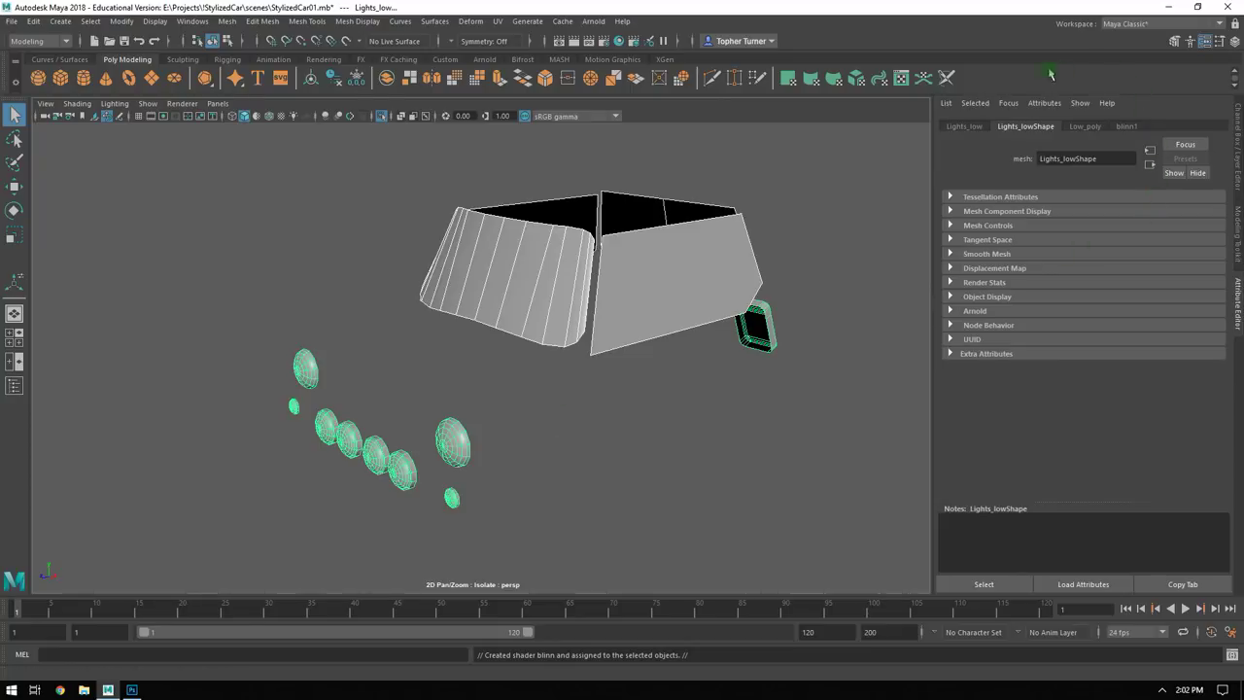
Rename blinn1 to 'Glass' and bring up the Create Render Node window for its Color
{"action": "left_click", "coordinate": [1125, 128]}
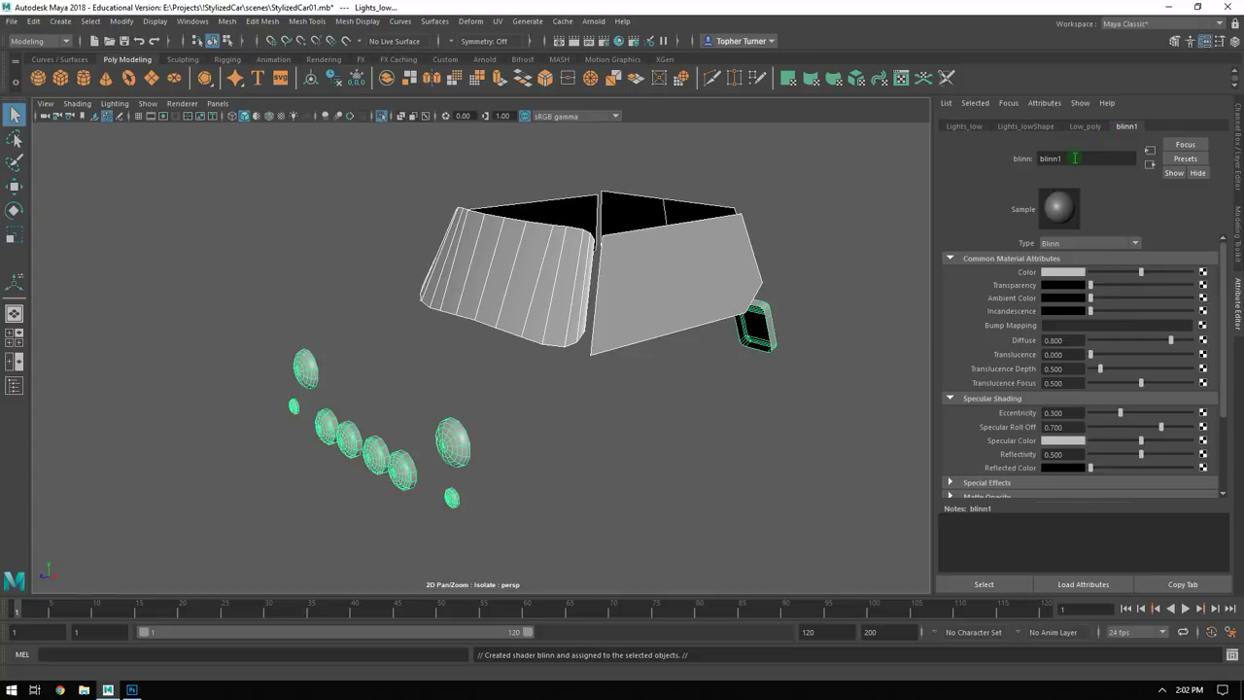
{"action": "left_click_drag", "start_coordinate": [1074, 158], "coordinate": [1005, 165]}
{"action": "type", "text": "Glass"}
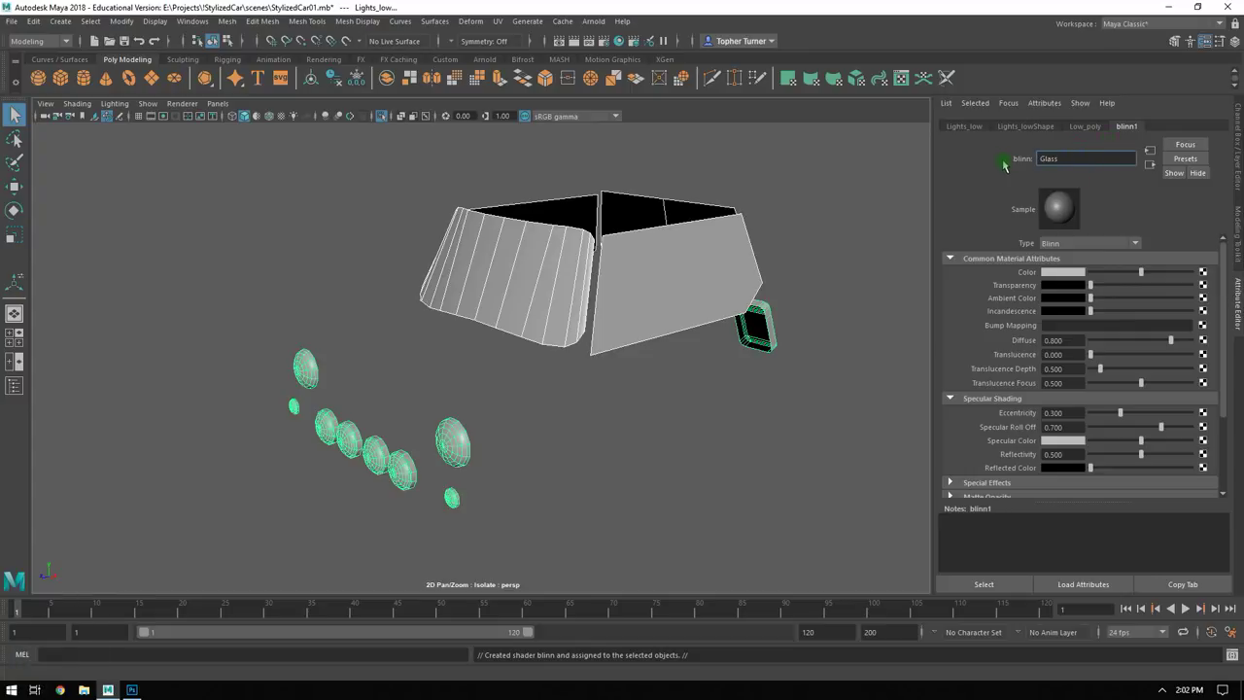
{"action": "left_click", "coordinate": [1204, 275]}
{"action": "left_click_drag", "start_coordinate": [525, 240], "coordinate": [768, 127]}
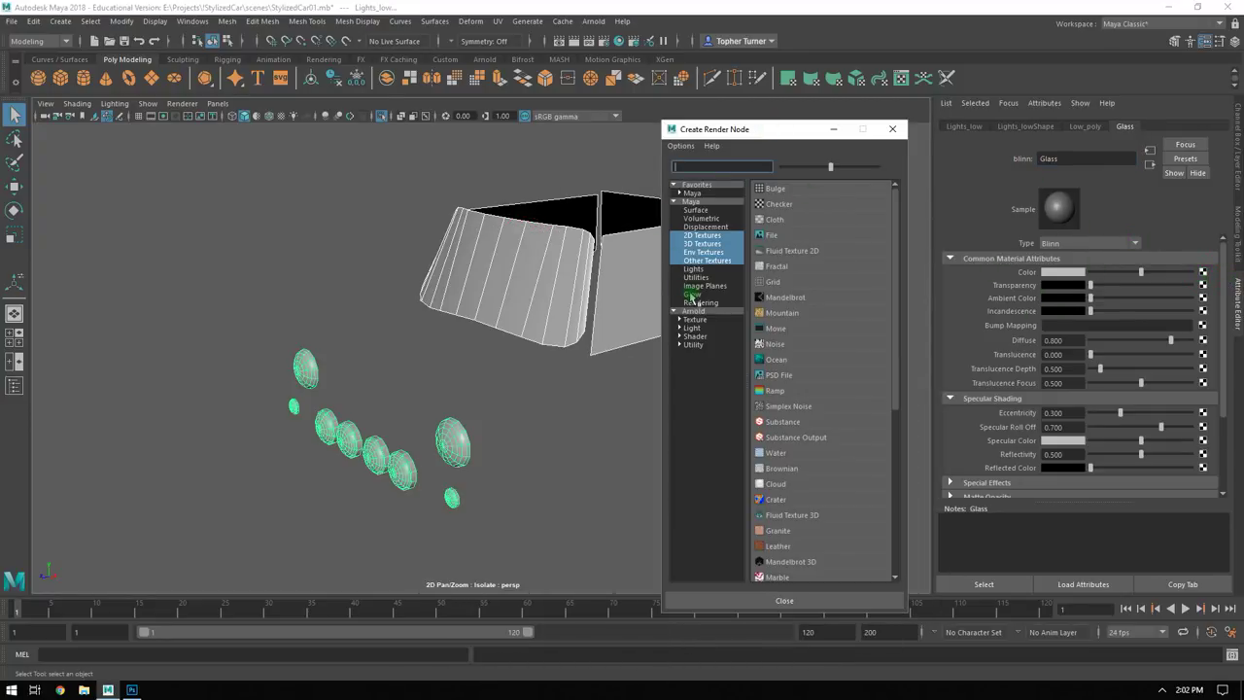
Connect a File texture to the Glass colour and browse the home folder for its image
{"action": "left_click", "coordinate": [767, 237]}
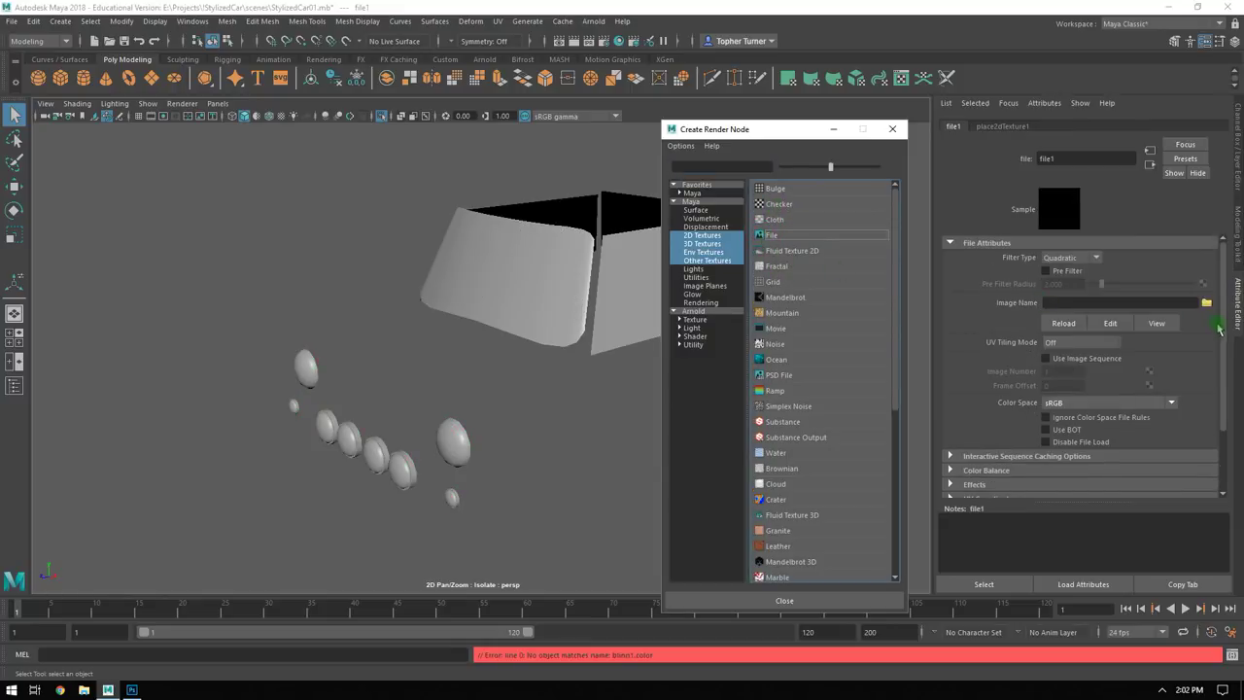
{"action": "left_click", "coordinate": [1208, 306]}
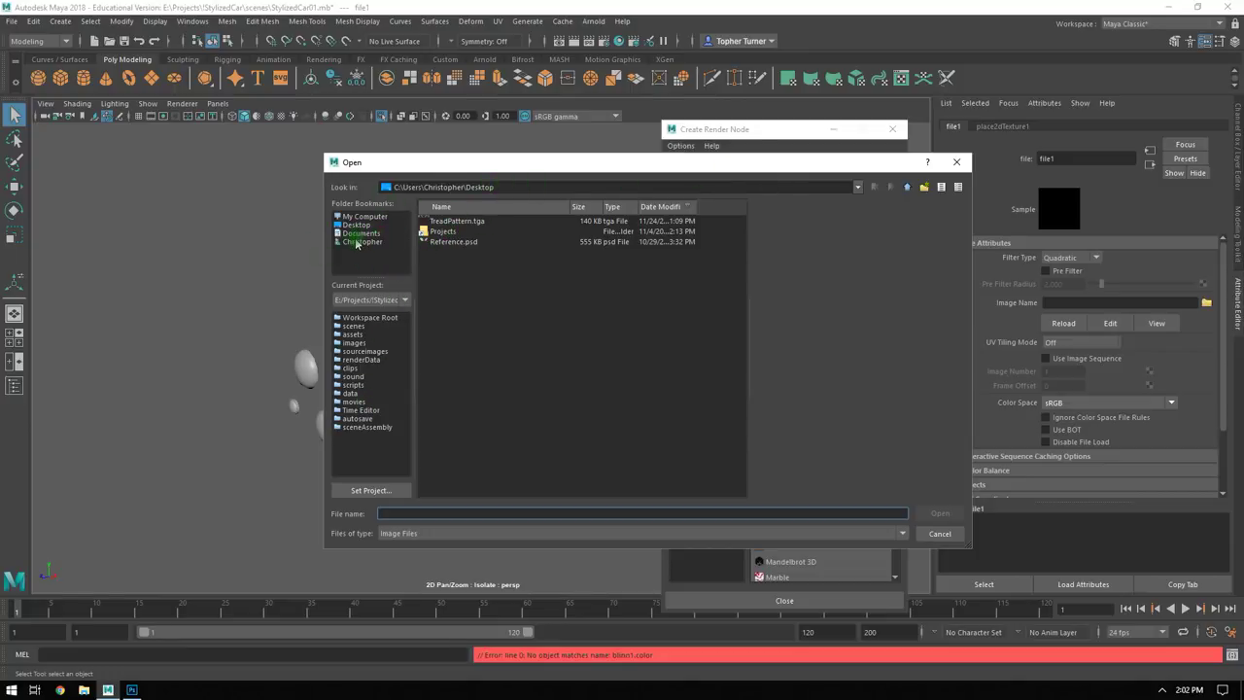
{"action": "left_click", "coordinate": [355, 242]}
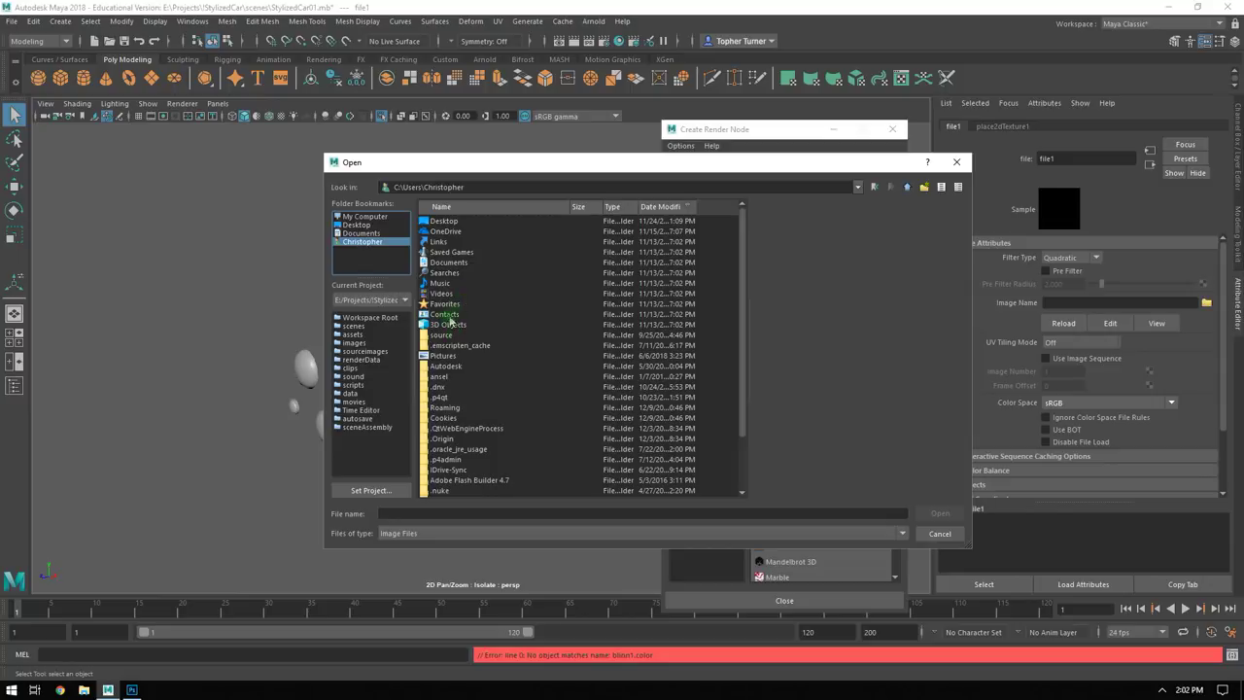